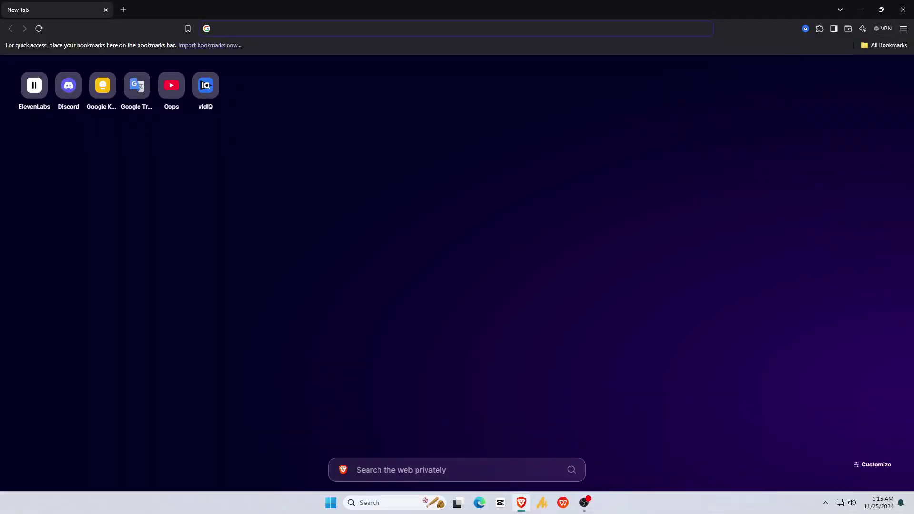
Go to ppsspp.org and open the PPSSPP download page.
{"action": "type", "text": "pp"}
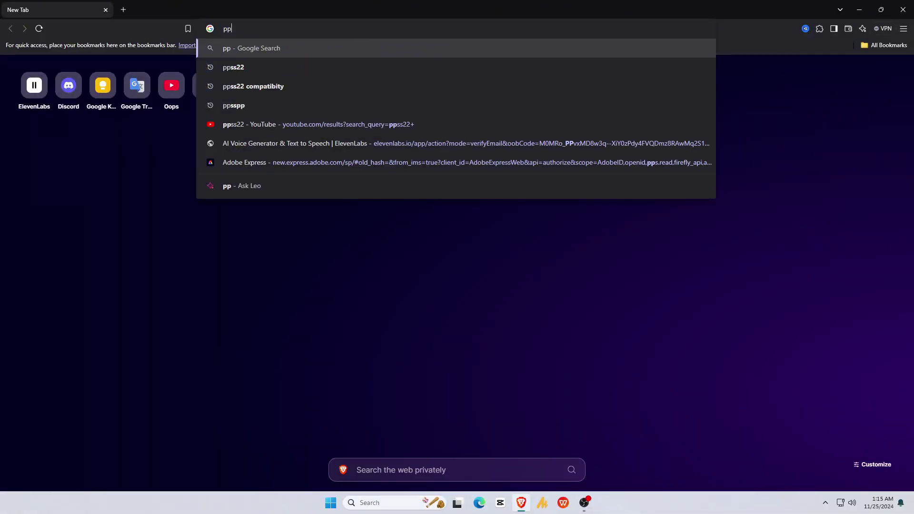
{"action": "type", "text": "sspp.or"}
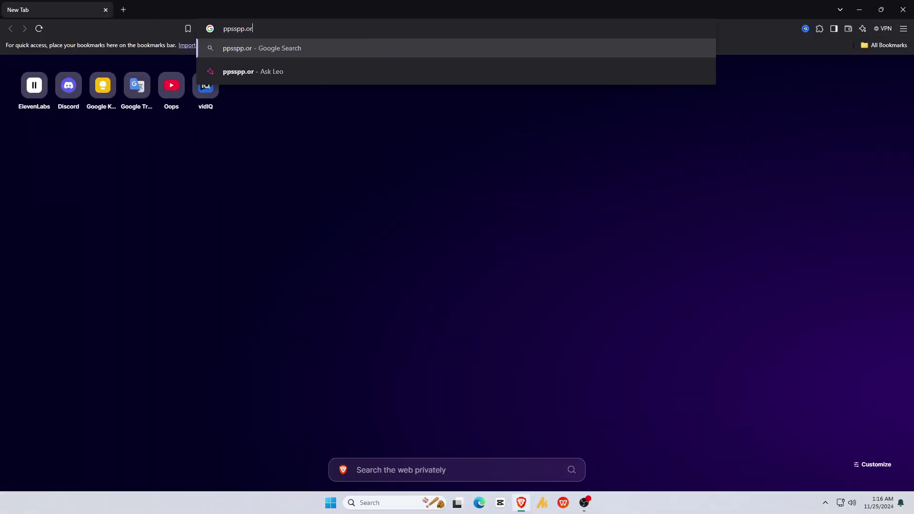
{"action": "type", "text": "g"}
{"action": "key", "text": "Return"}
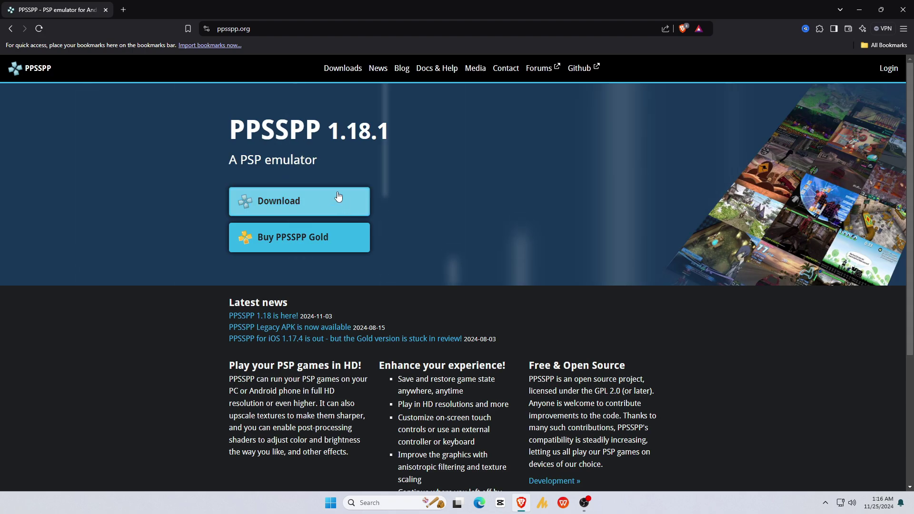
{"action": "left_click", "coordinate": [292, 200]}
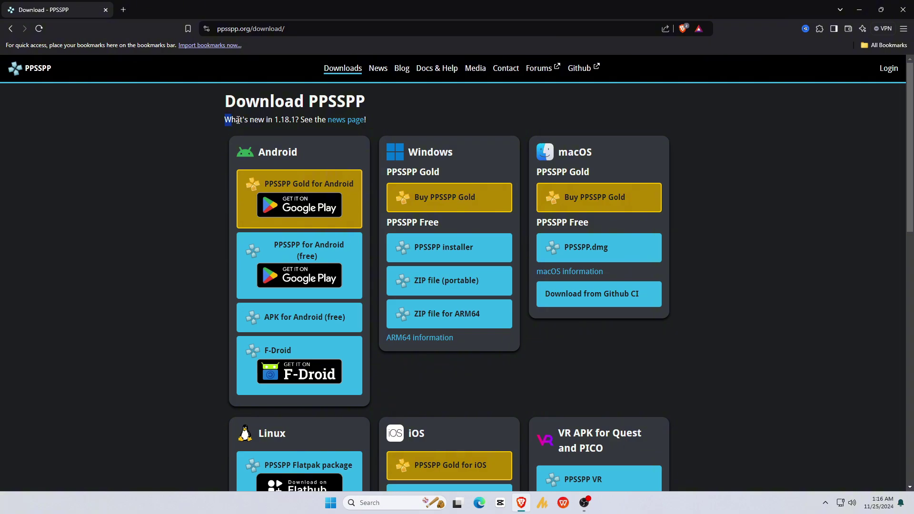
Download the free PPSSPP installer for Windows and run the downloaded setup file.
{"action": "left_click", "coordinate": [297, 136]}
{"action": "scroll", "coordinate": [500, 235], "scroll_direction": "down", "scroll_amount": 2}
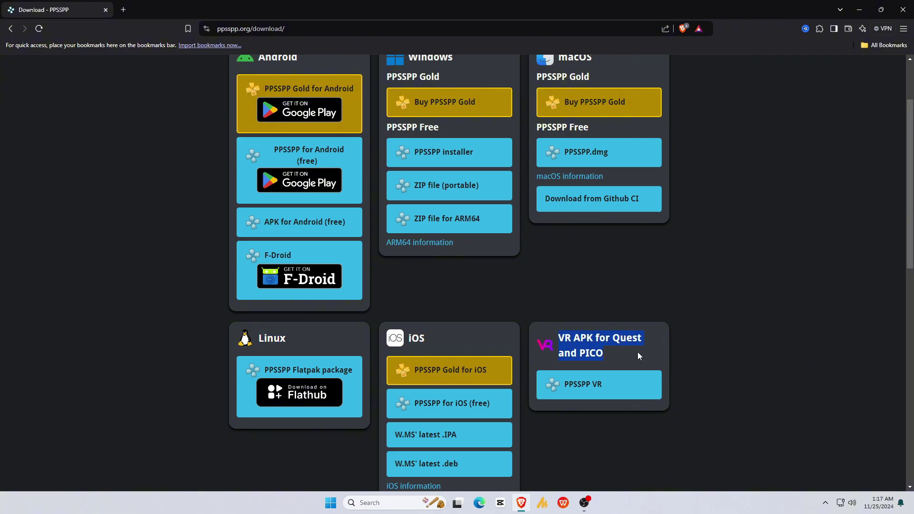
{"action": "scroll", "coordinate": [637, 356], "scroll_direction": "up", "scroll_amount": 2}
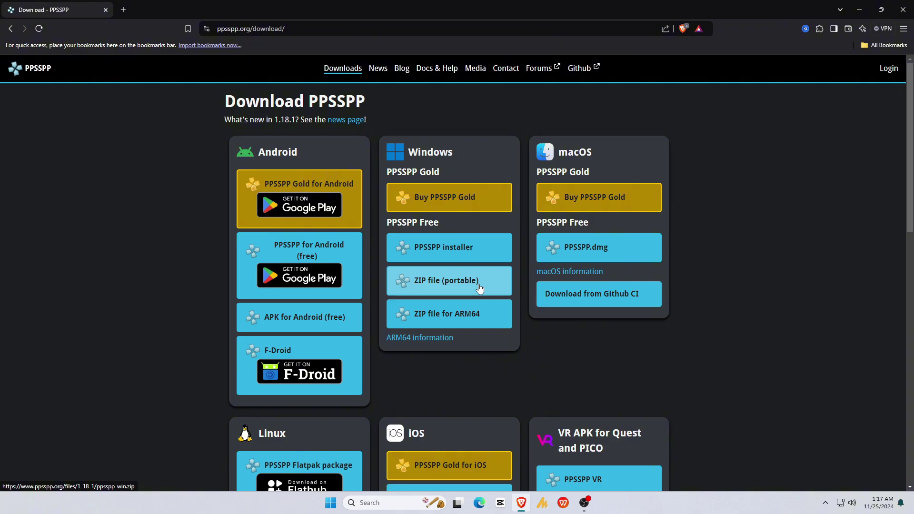
{"action": "left_click", "coordinate": [465, 250]}
{"action": "left_click", "coordinate": [449, 292]}
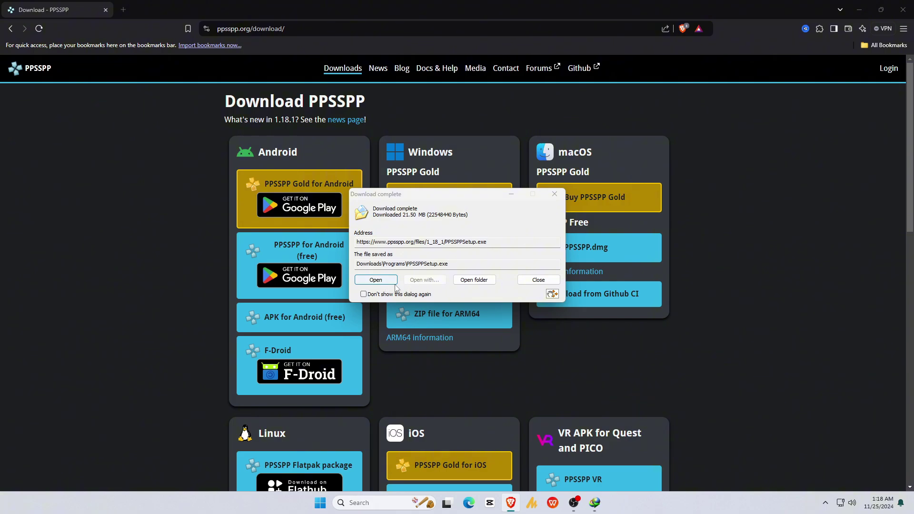
{"action": "left_click", "coordinate": [375, 280]}
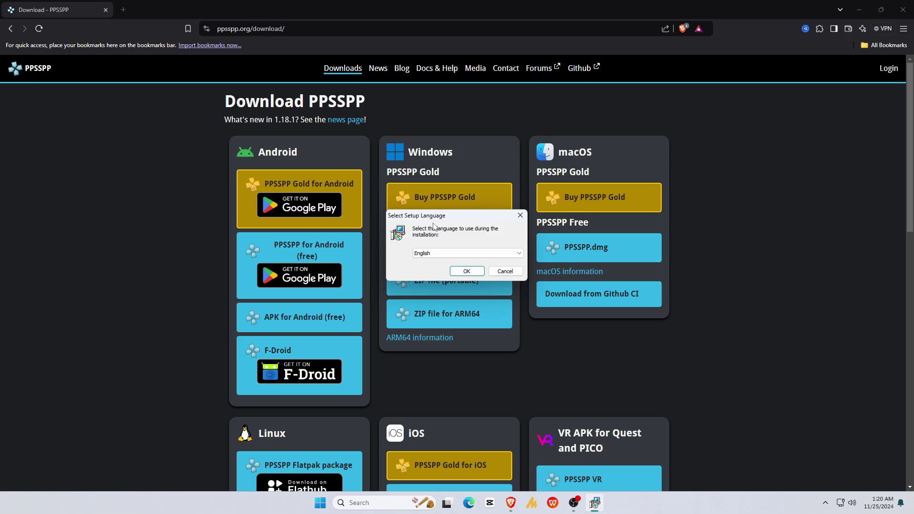
Choose English as the setup language and continue to the installation wizard.
{"action": "left_click", "coordinate": [450, 256]}
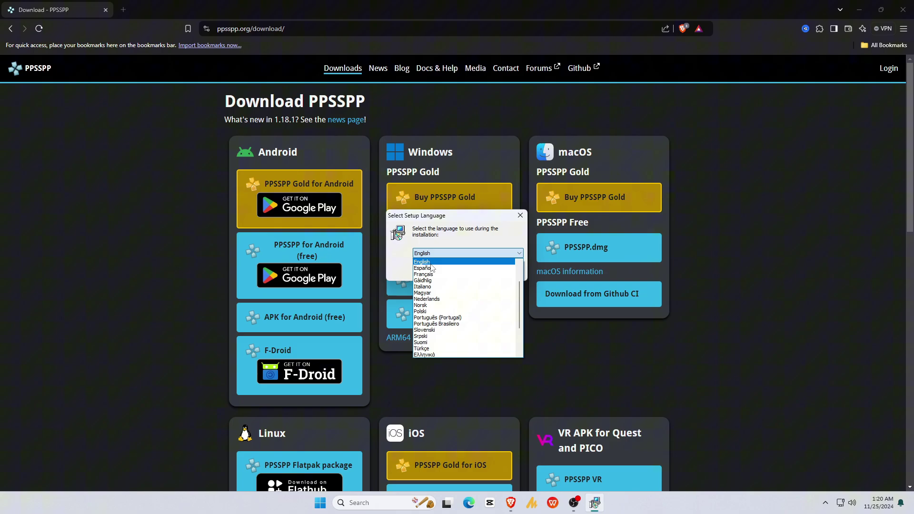
{"action": "left_click", "coordinate": [431, 265]}
{"action": "left_click", "coordinate": [466, 272]}
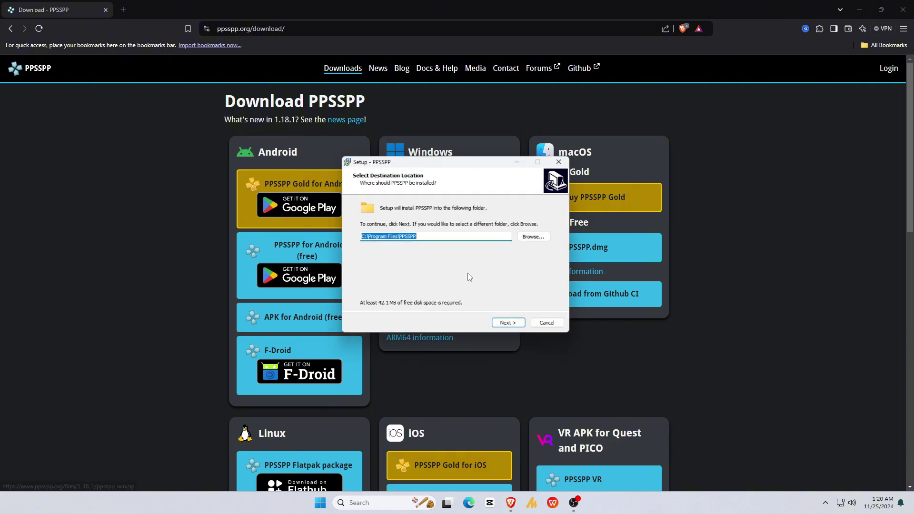
Install PPSSPP into C:\Program Files\PPSSPP and finish the setup with the option to launch it enabled.
{"action": "left_click", "coordinate": [528, 243]}
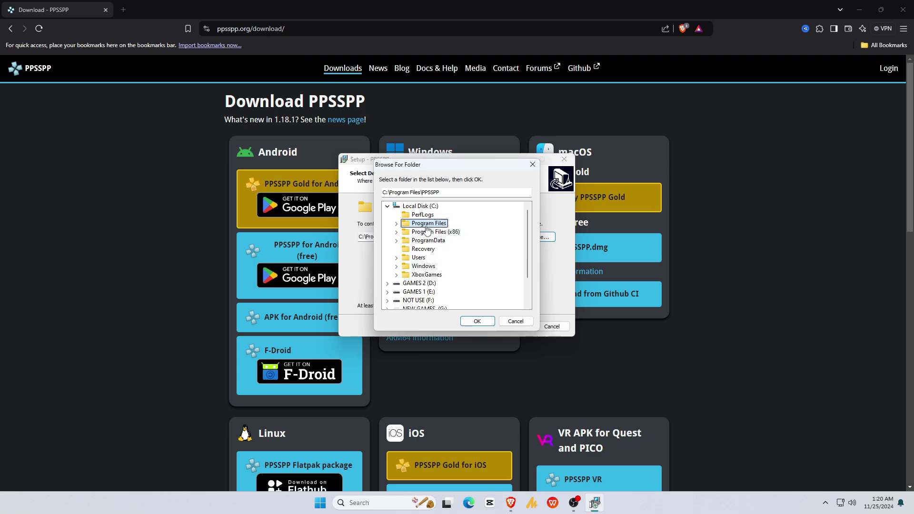
{"action": "left_click", "coordinate": [476, 321]}
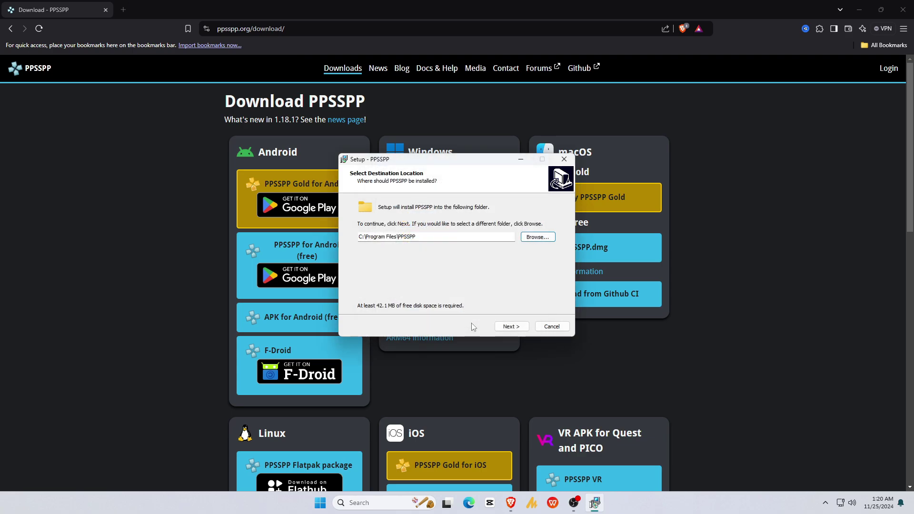
{"action": "left_click", "coordinate": [512, 327]}
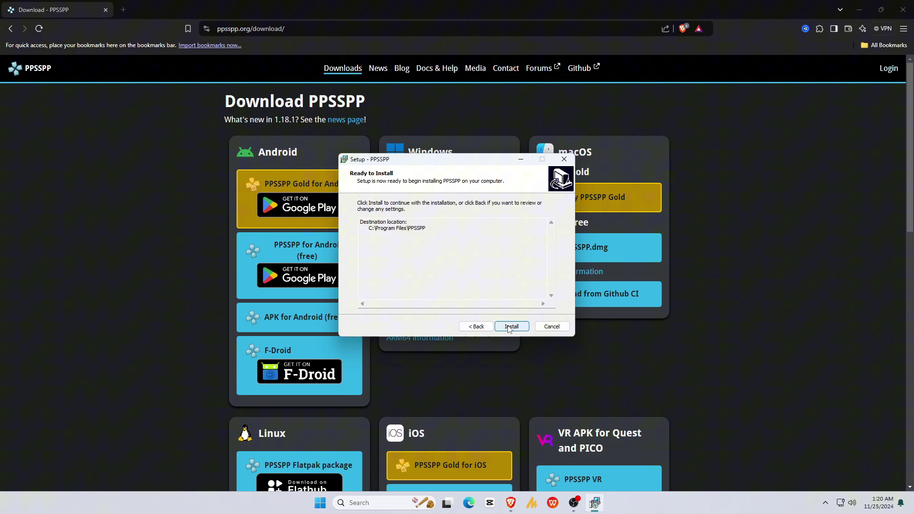
{"action": "left_click", "coordinate": [512, 327]}
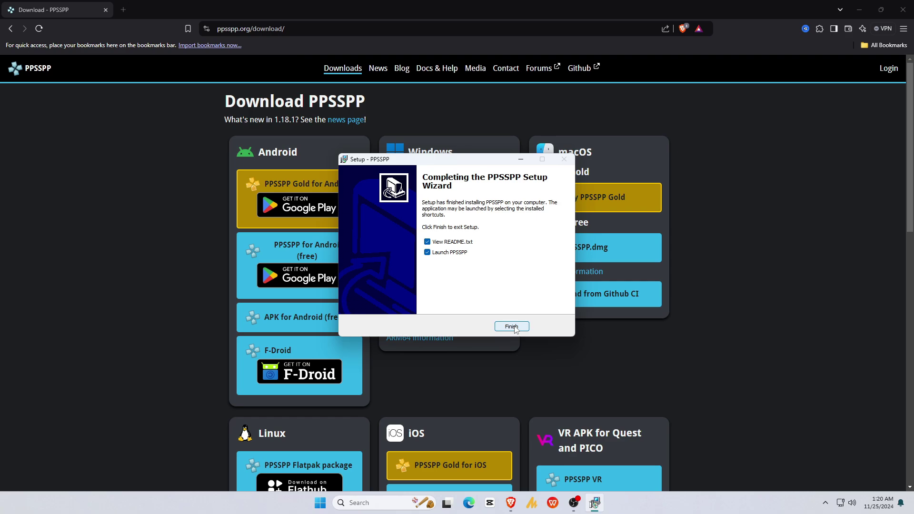
{"action": "left_click", "coordinate": [510, 327]}
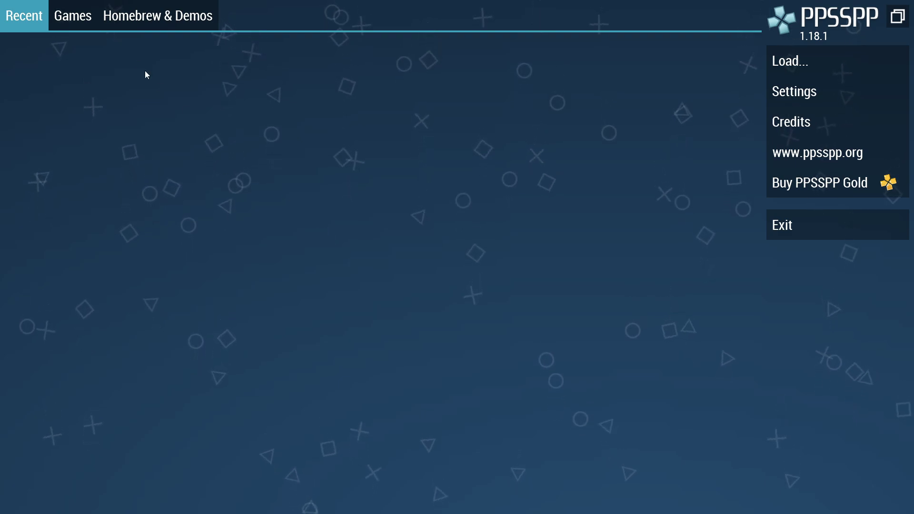
In the graphics settings, set the backend to Vulkan and the rendering resolution to 5× PSP.
{"action": "left_click", "coordinate": [72, 18]}
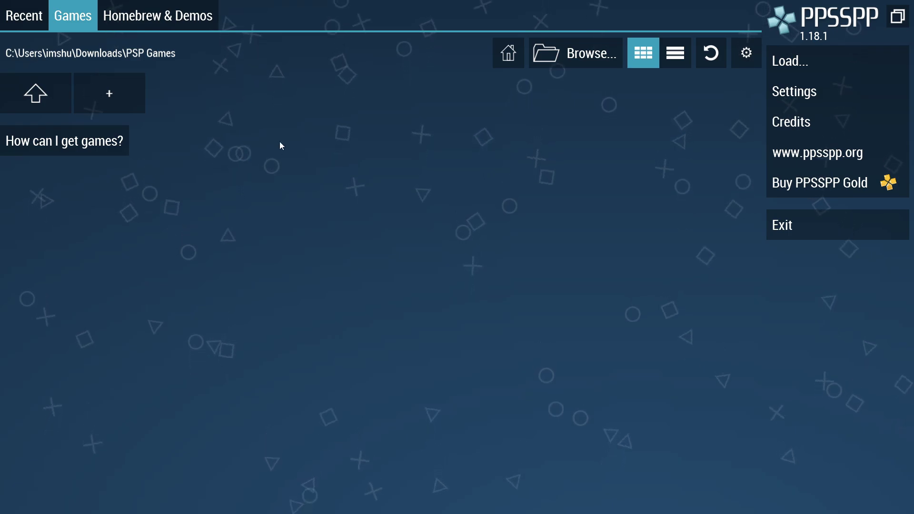
{"action": "left_click", "coordinate": [808, 91]}
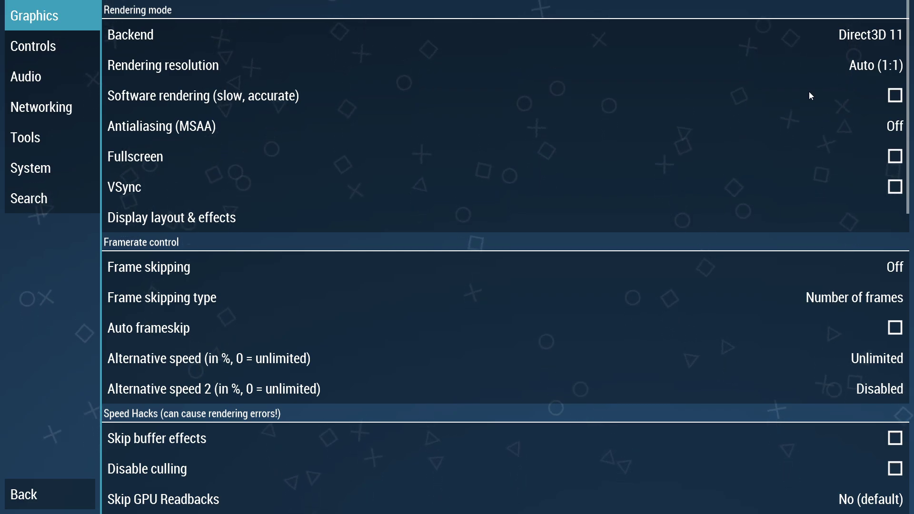
{"action": "left_click", "coordinate": [860, 34]}
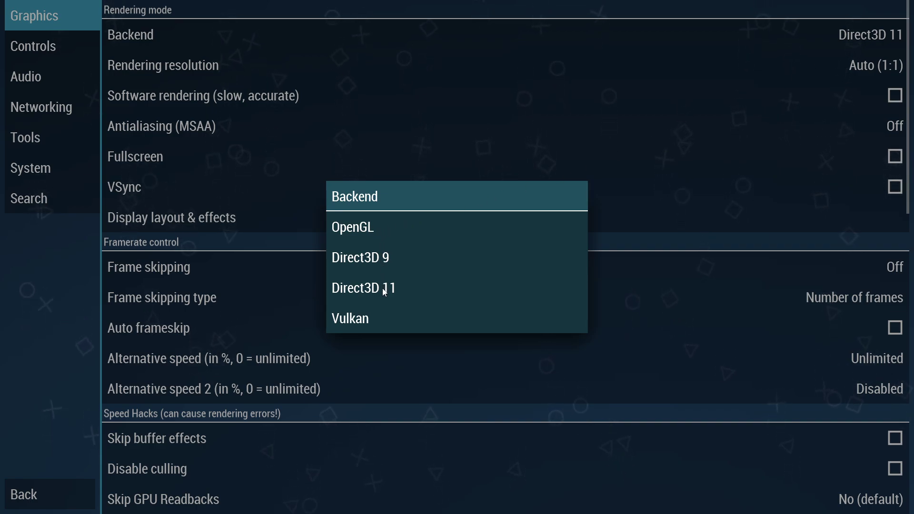
{"action": "left_click", "coordinate": [347, 319]}
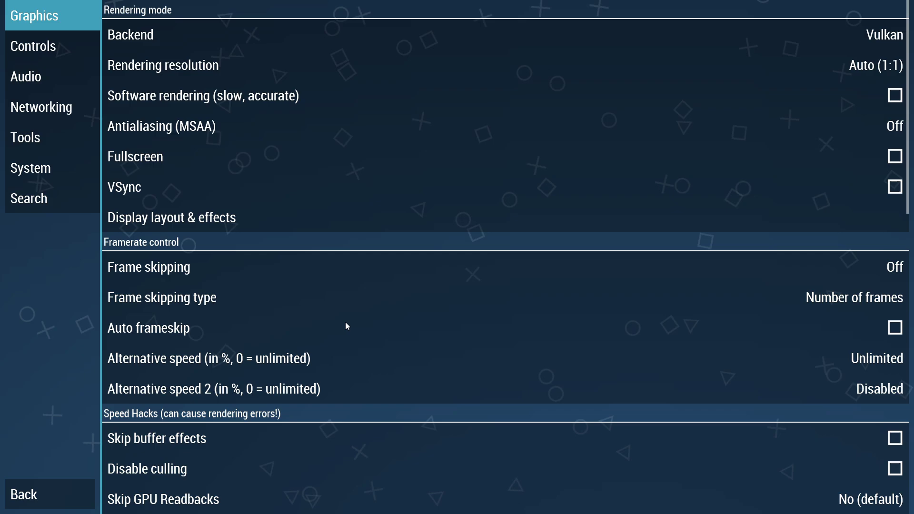
{"action": "left_click", "coordinate": [868, 68]}
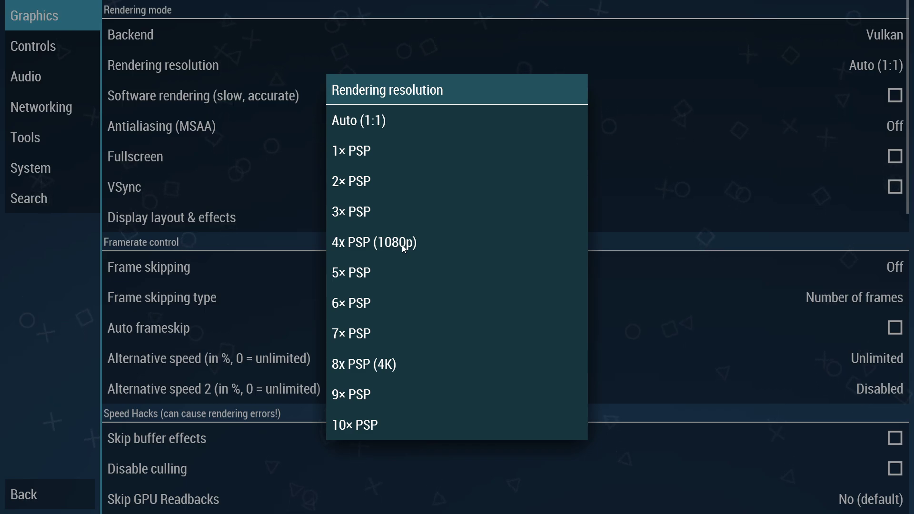
{"action": "left_click", "coordinate": [364, 277]}
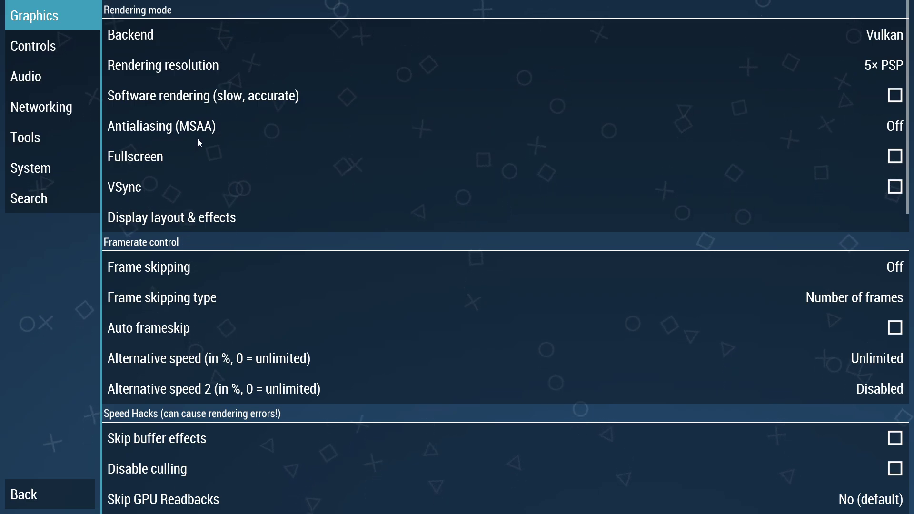
Set MSAA antialiasing to 2× and enable both Fullscreen and VSync.
{"action": "left_click", "coordinate": [771, 137]}
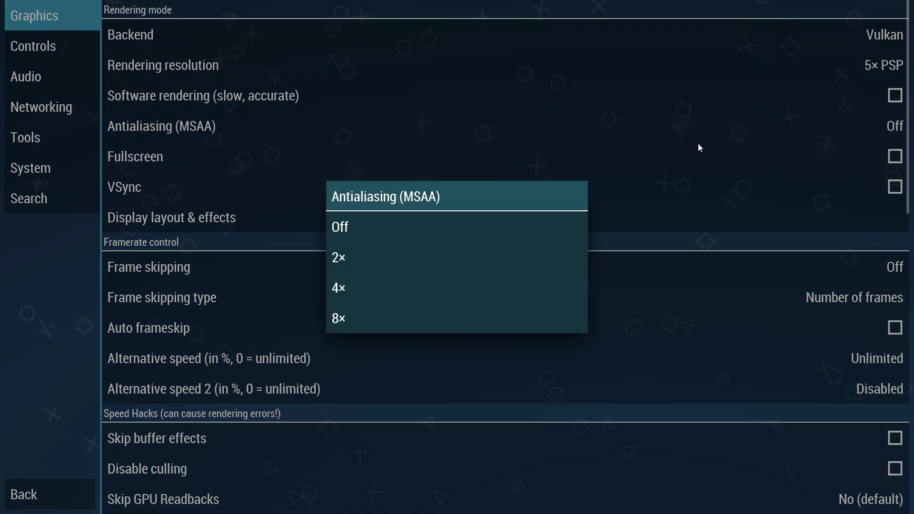
{"action": "left_click", "coordinate": [343, 258]}
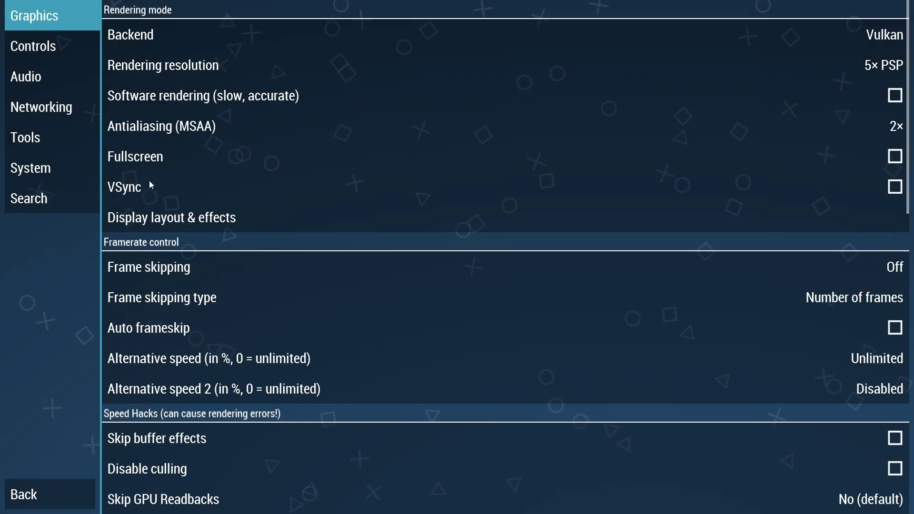
{"action": "left_click", "coordinate": [896, 156]}
{"action": "left_click", "coordinate": [895, 187]}
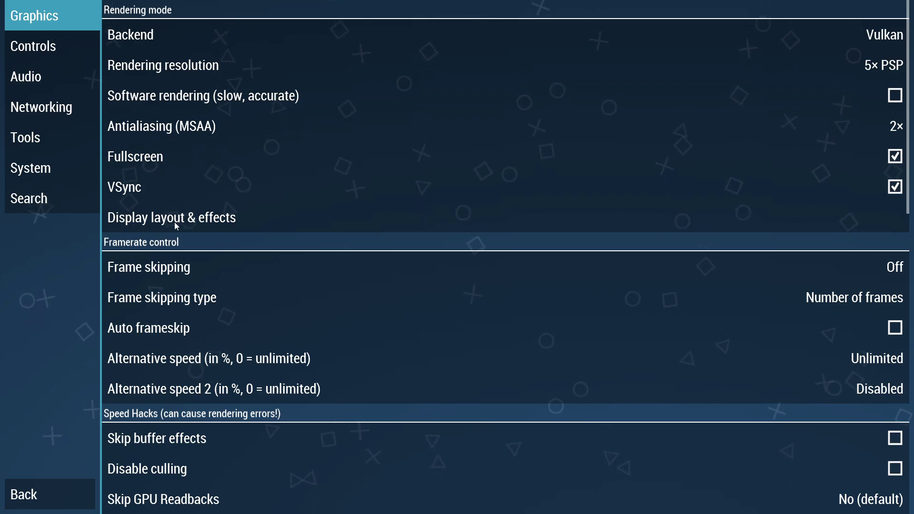
Look through the available postprocessing shaders in the display layout and effects settings, then return to the graphics settings.
{"action": "left_click", "coordinate": [220, 220]}
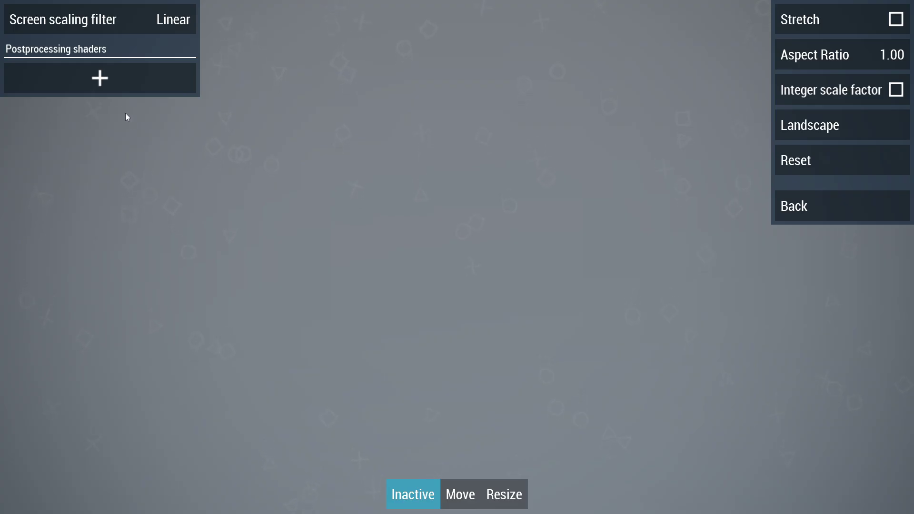
{"action": "left_click", "coordinate": [100, 78]}
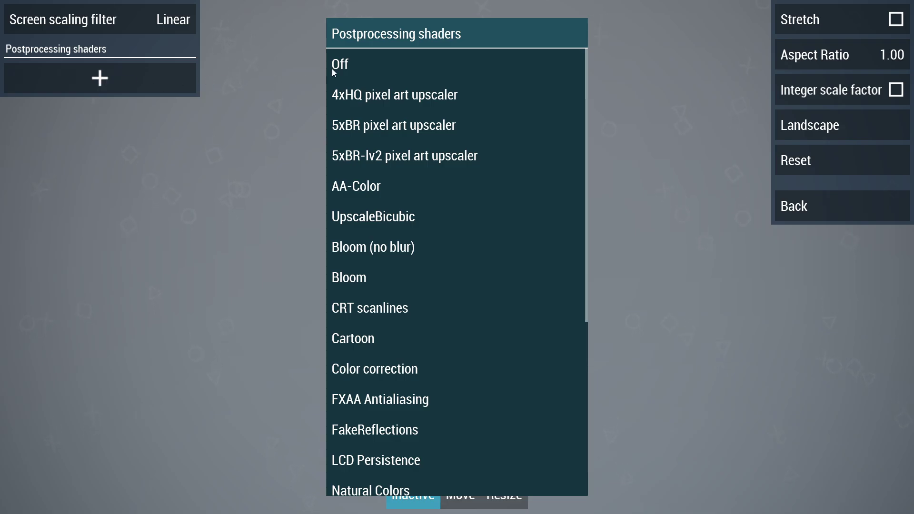
{"action": "scroll", "coordinate": [389, 291], "scroll_direction": "down", "scroll_amount": 7}
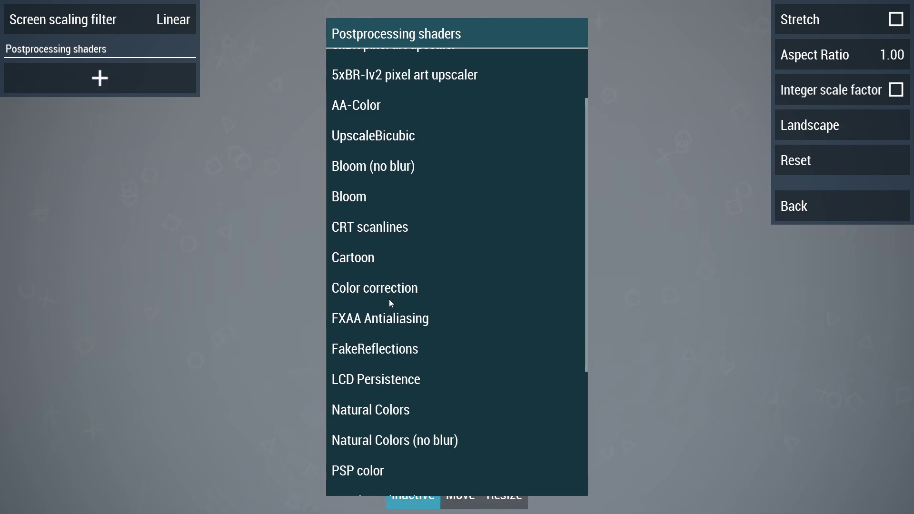
{"action": "scroll", "coordinate": [392, 338], "scroll_direction": "up", "scroll_amount": 7}
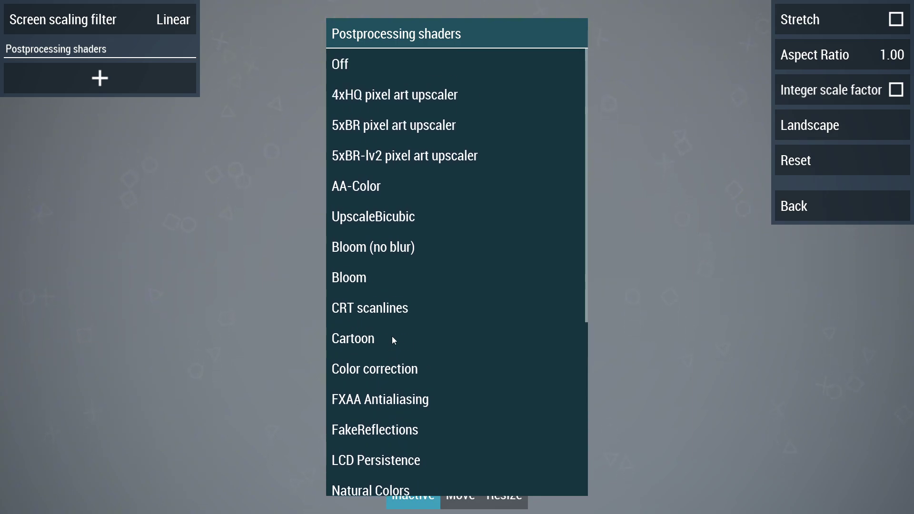
{"action": "key", "text": "Escape"}
{"action": "key", "text": "Escape"}
Set frame skipping to 2 and enable auto frameskip.
{"action": "left_click", "coordinate": [880, 267]}
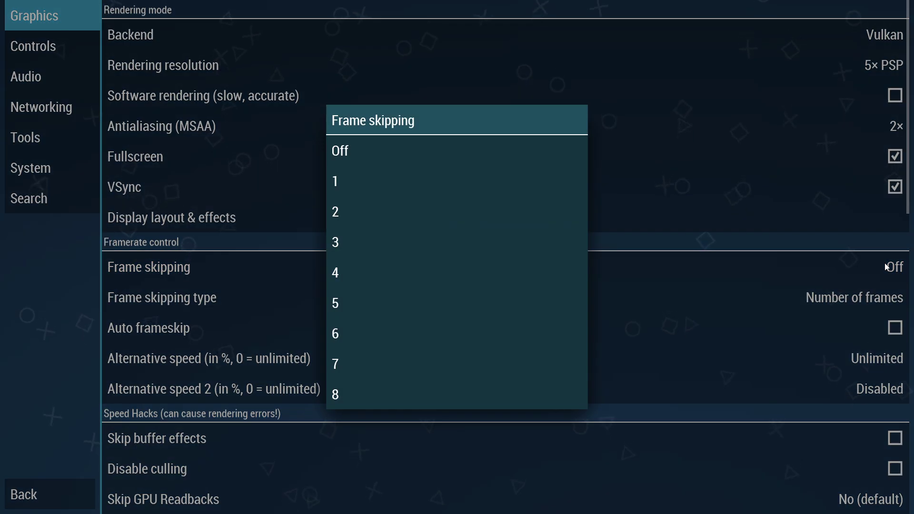
{"action": "left_click", "coordinate": [338, 213]}
{"action": "left_click", "coordinate": [894, 327]}
Enable the FPS counter and the speed display in the overlay information settings.
{"action": "scroll", "coordinate": [896, 329], "scroll_direction": "down", "scroll_amount": 5}
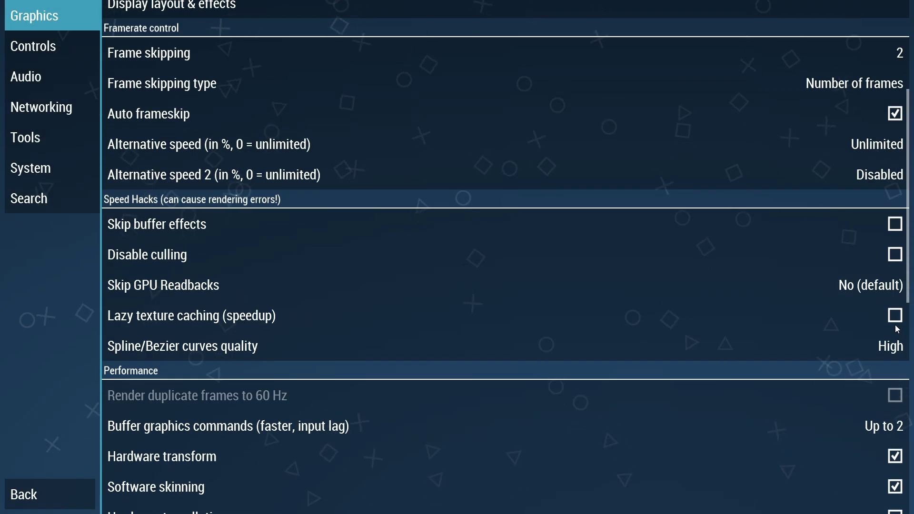
{"action": "scroll", "coordinate": [897, 329], "scroll_direction": "down", "scroll_amount": 8}
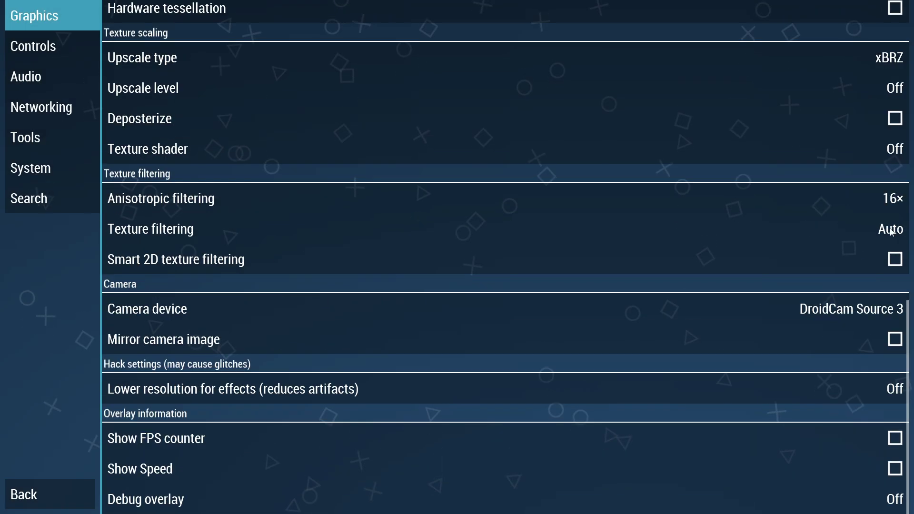
{"action": "left_click", "coordinate": [896, 439]}
{"action": "left_click", "coordinate": [896, 471]}
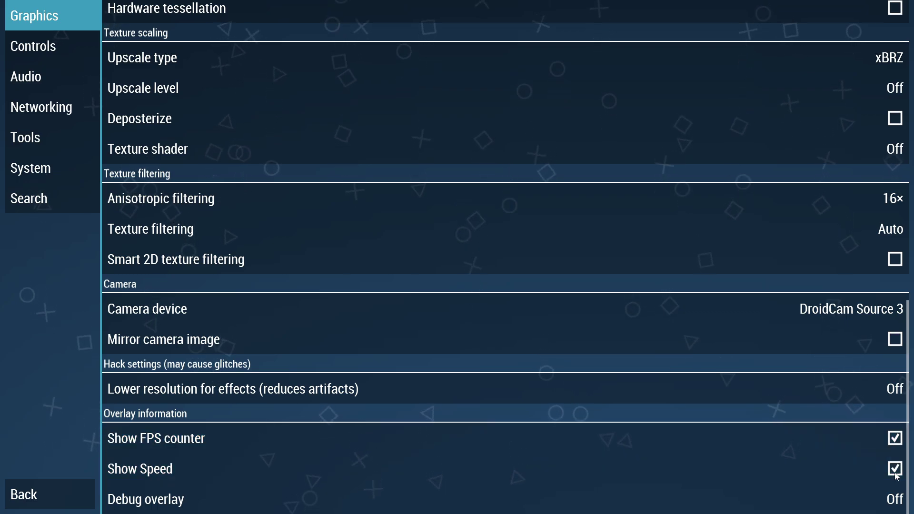
Open the control mapping and review the keyboard and gamepad bindings of the standard PSP controls.
{"action": "left_click", "coordinate": [25, 53]}
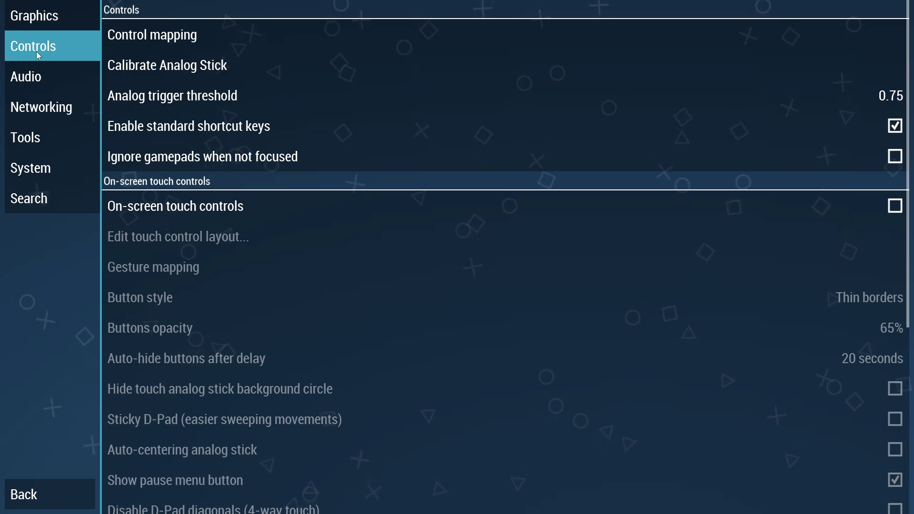
{"action": "left_click", "coordinate": [192, 35]}
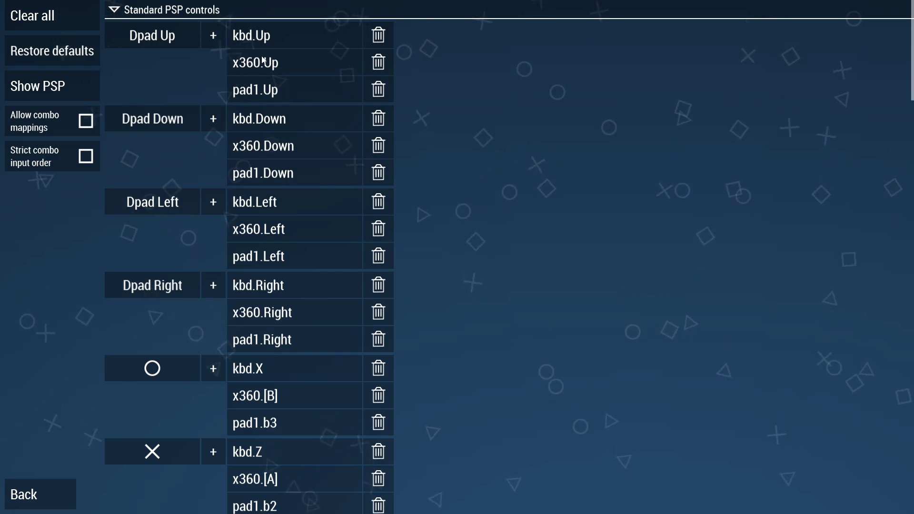
{"action": "scroll", "coordinate": [261, 59], "scroll_direction": "down", "scroll_amount": 6}
{"action": "scroll", "coordinate": [263, 59], "scroll_direction": "down", "scroll_amount": 6}
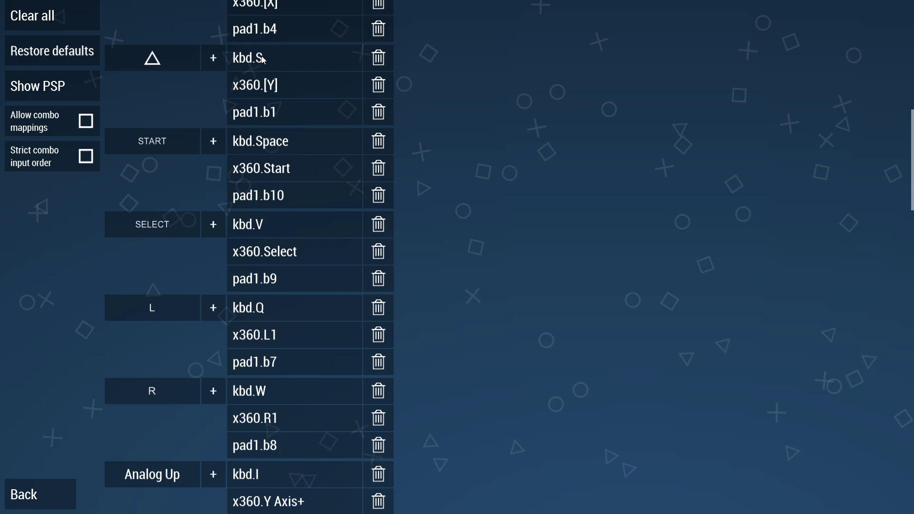
Show the PSP layout in the control mapping, preview Bind All, cancel the key prompt and return to the controls settings.
{"action": "scroll", "coordinate": [263, 59], "scroll_direction": "up", "scroll_amount": 4}
{"action": "scroll", "coordinate": [261, 55], "scroll_direction": "up", "scroll_amount": 8}
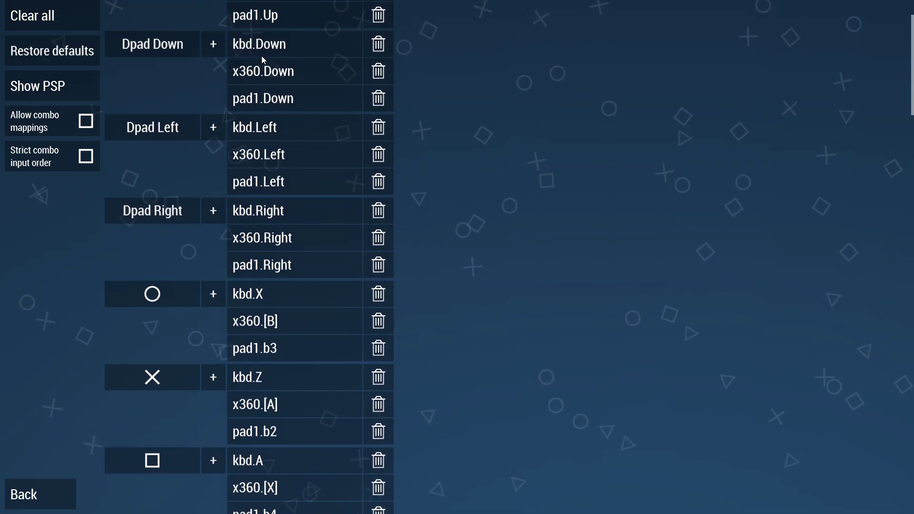
{"action": "left_click", "coordinate": [76, 79]}
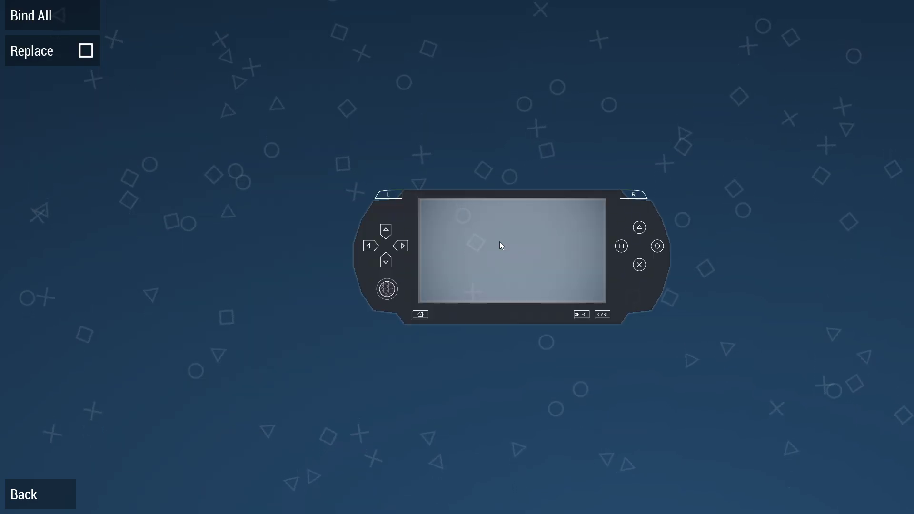
{"action": "left_click", "coordinate": [69, 28]}
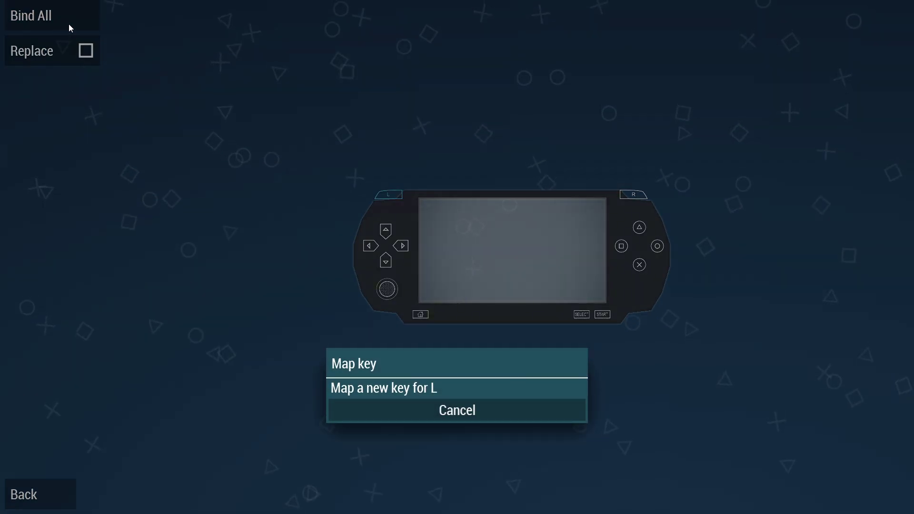
{"action": "left_click", "coordinate": [412, 410]}
{"action": "key", "text": "Escape"}
{"action": "key", "text": "Escape"}
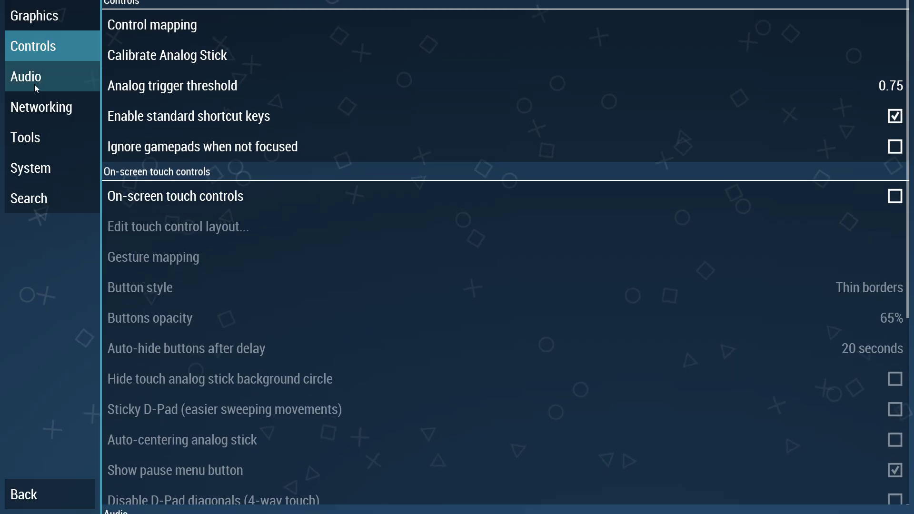
Review the audio settings and the system's memory stick, emulation and general options, then return to the main screen.
{"action": "left_click", "coordinate": [34, 84]}
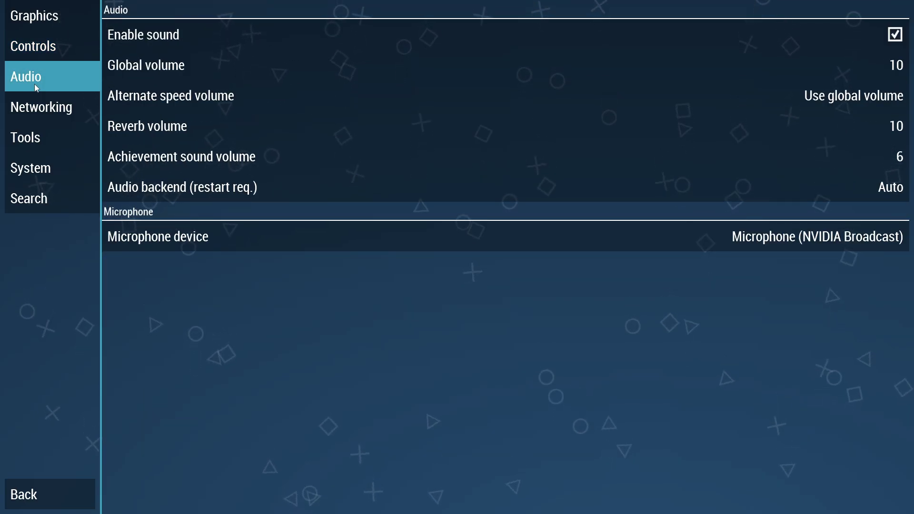
{"action": "left_click", "coordinate": [36, 167]}
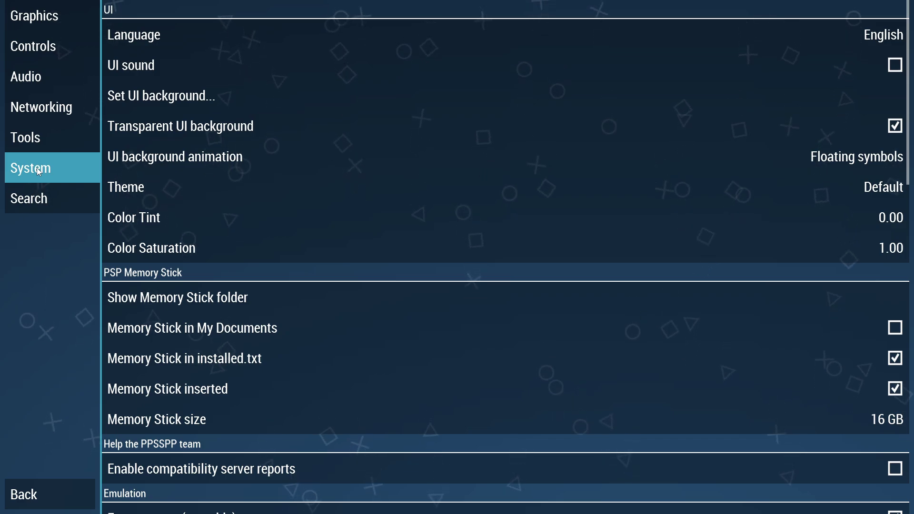
{"action": "scroll", "coordinate": [186, 361], "scroll_direction": "down", "scroll_amount": 3}
{"action": "scroll", "coordinate": [185, 361], "scroll_direction": "down", "scroll_amount": 3}
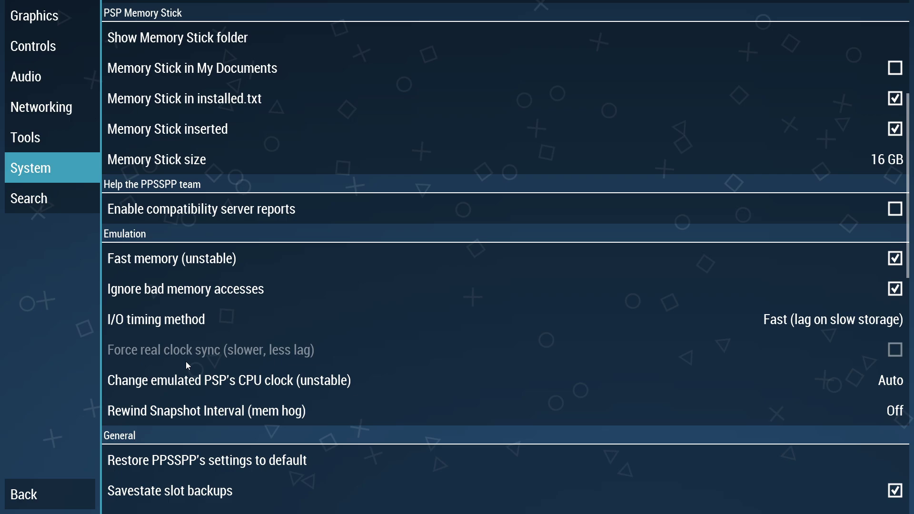
{"action": "scroll", "coordinate": [185, 361], "scroll_direction": "down", "scroll_amount": 3}
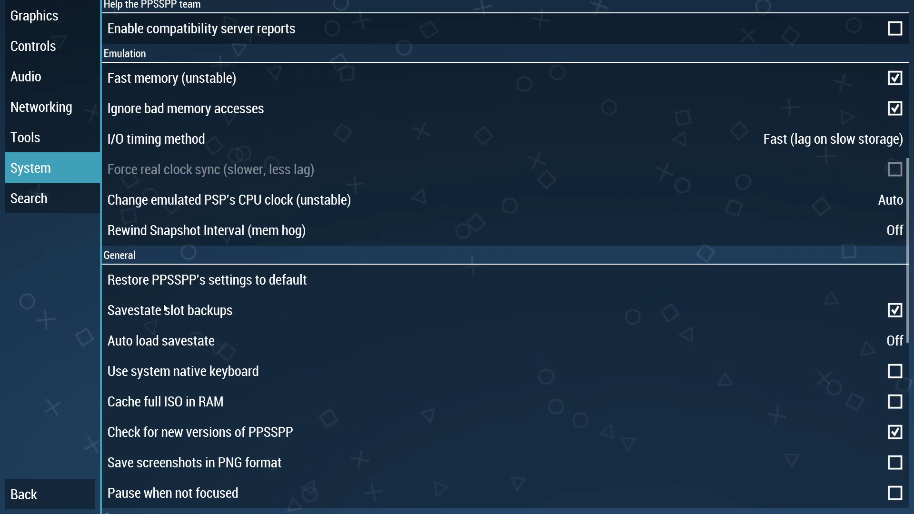
{"action": "key", "text": "Escape"}
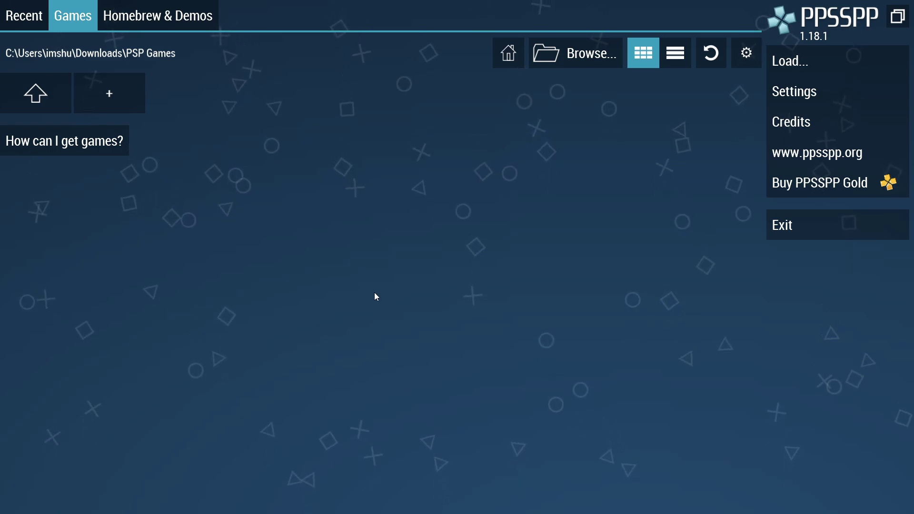
Set the games folder to PSP HI inside the ROMS folder on the PHOTOS (I:) drive.
{"action": "left_click", "coordinate": [576, 53]}
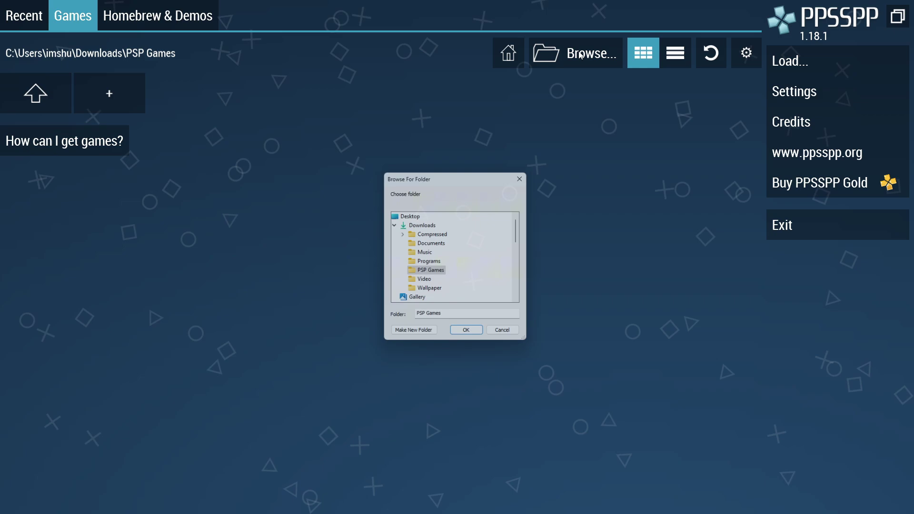
{"action": "scroll", "coordinate": [425, 285], "scroll_direction": "down", "scroll_amount": 3}
{"action": "left_click", "coordinate": [423, 287]}
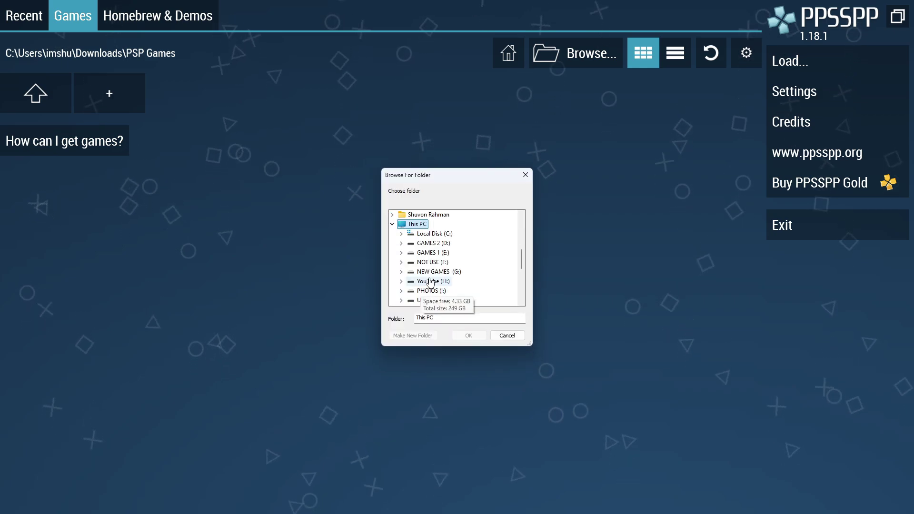
{"action": "left_click", "coordinate": [428, 296]}
{"action": "double_click", "coordinate": [434, 280]}
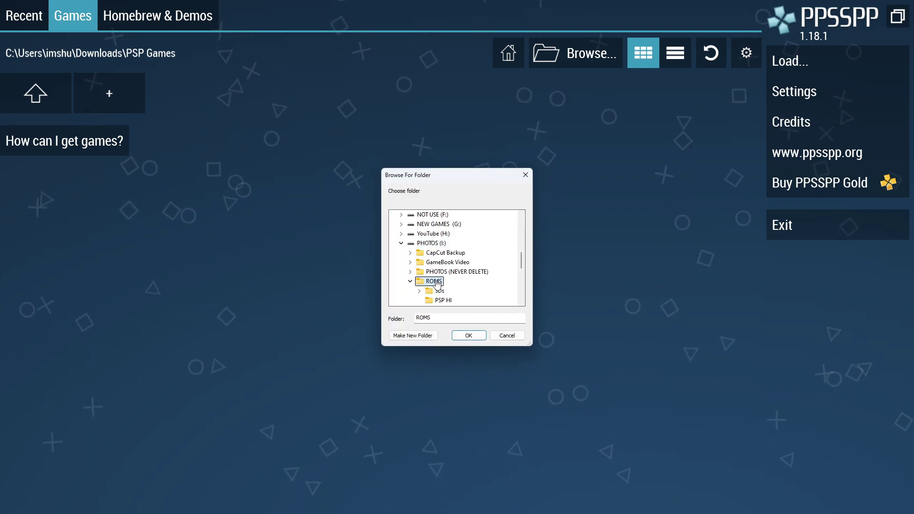
{"action": "left_click", "coordinate": [442, 300]}
{"action": "left_click", "coordinate": [468, 335]}
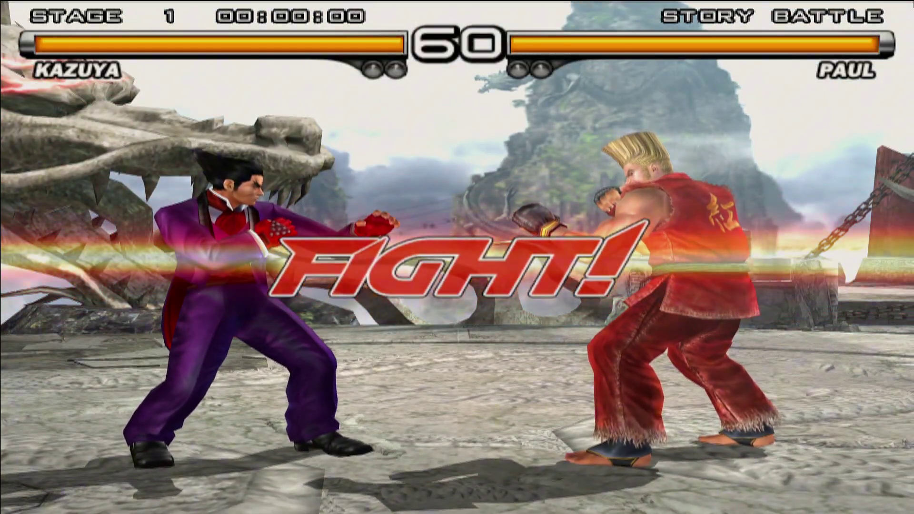
{"action": "key", "text": "Right"}
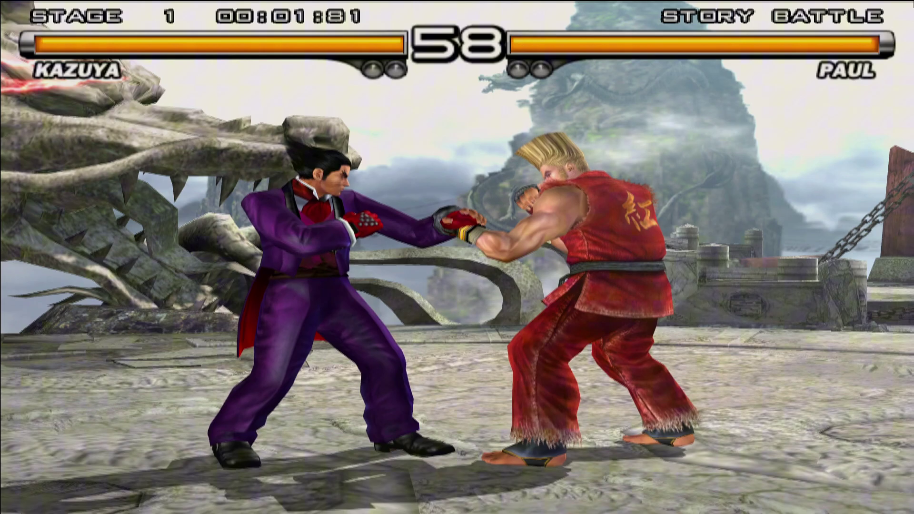